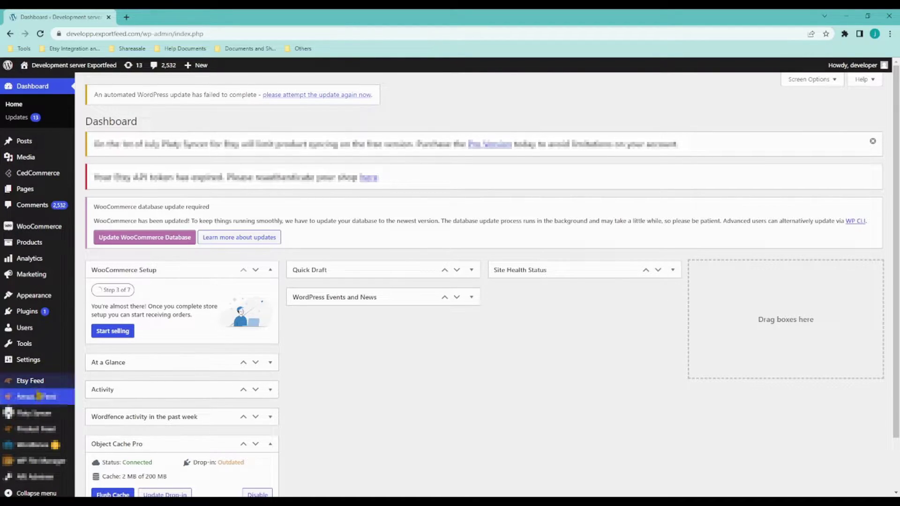
Step: Go to the Etsy Feed plugin's Create New Feed page from the admin sidebar
{"action": "mouse_move", "coordinate": [38, 394]}
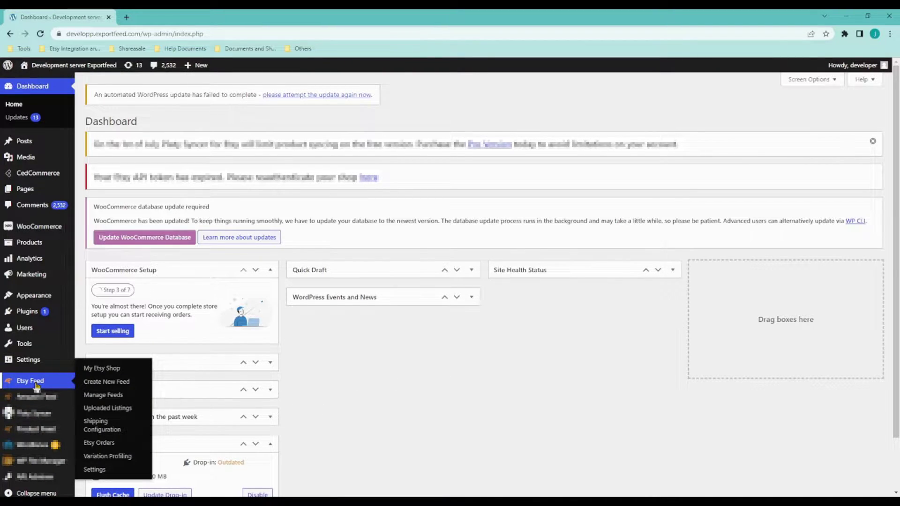
{"action": "left_click", "coordinate": [103, 381]}
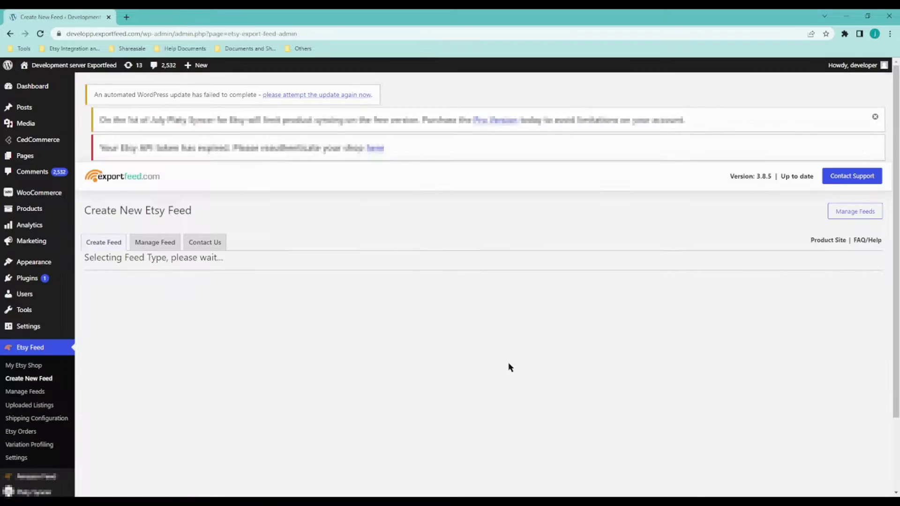
Step: Scroll down the Create New Etsy Feed page to view the full feed form
{"action": "scroll", "coordinate": [187, 291], "scroll_direction": "down", "scroll_amount": 2}
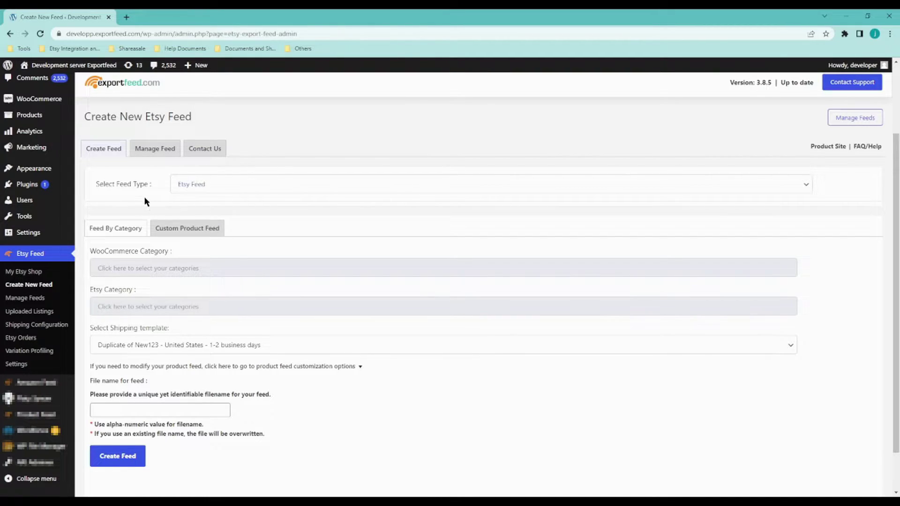
{"action": "scroll", "coordinate": [137, 198], "scroll_direction": "down", "scroll_amount": 1}
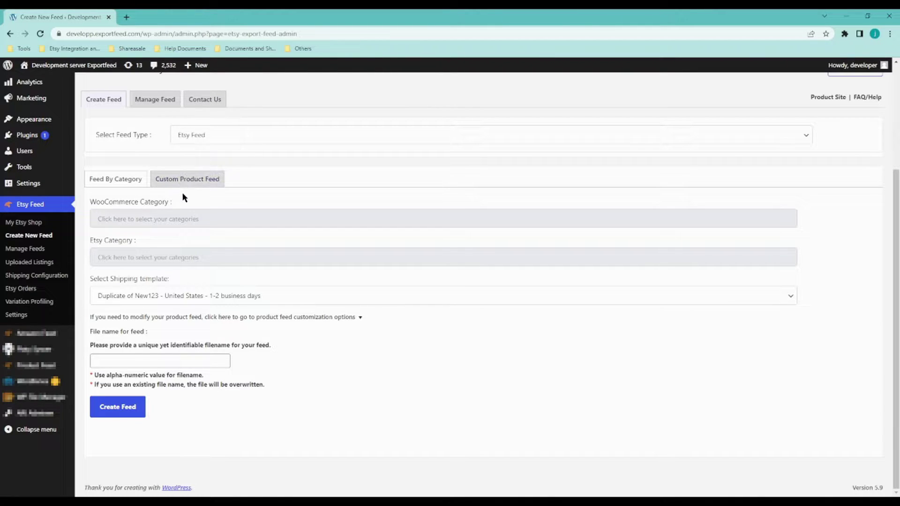
Step: Set the feed's WooCommerce category to Tshirt Prints
{"action": "left_click", "coordinate": [137, 221]}
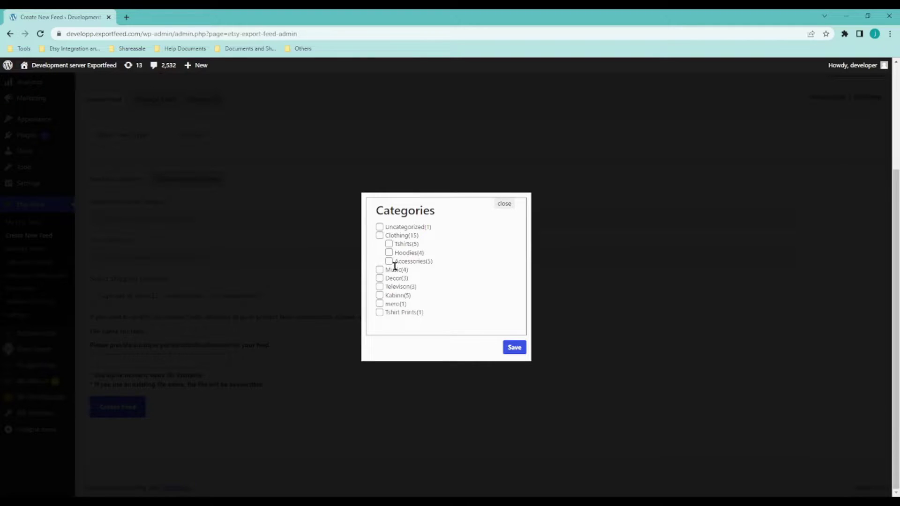
{"action": "left_click", "coordinate": [379, 313]}
{"action": "left_click", "coordinate": [514, 349]}
Step: Map it to Etsy category Clothing > Boys' Clothing > Tops & Tees > T-shirts and check the shipping template
{"action": "left_click", "coordinate": [116, 251]}
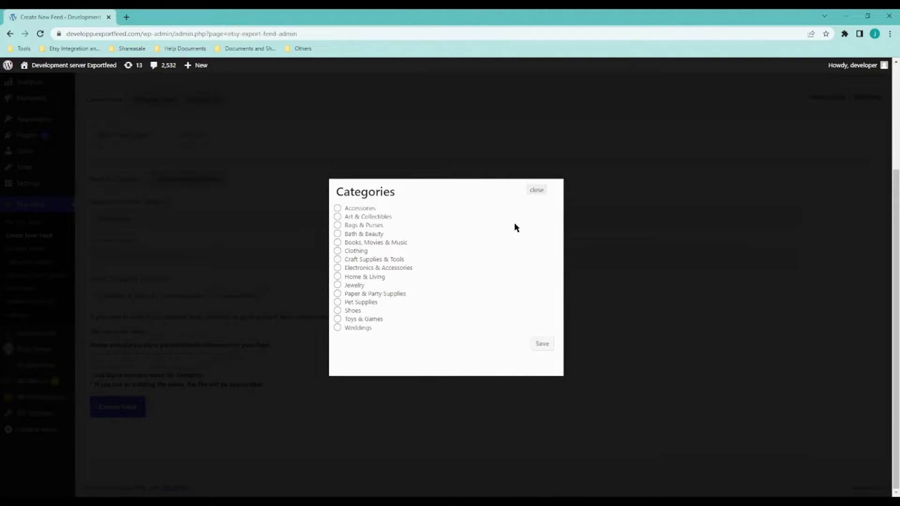
{"action": "left_click", "coordinate": [337, 251]}
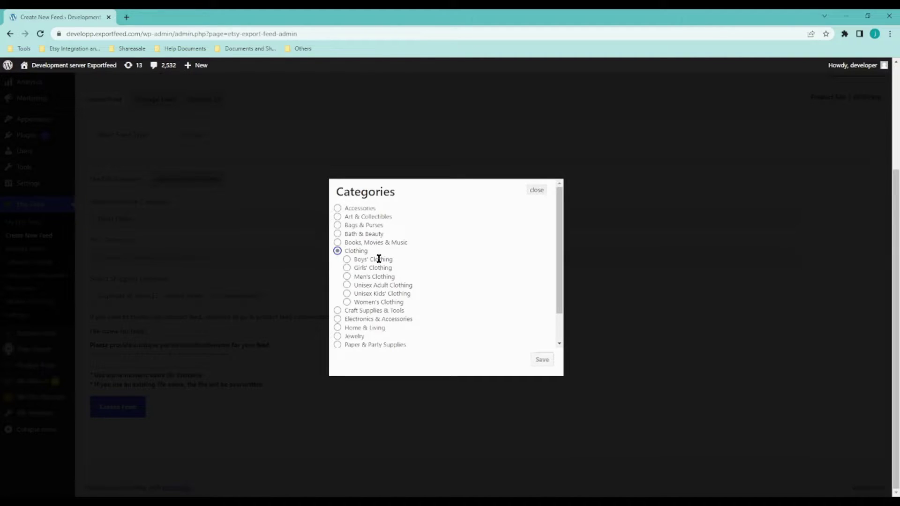
{"action": "left_click", "coordinate": [347, 260]}
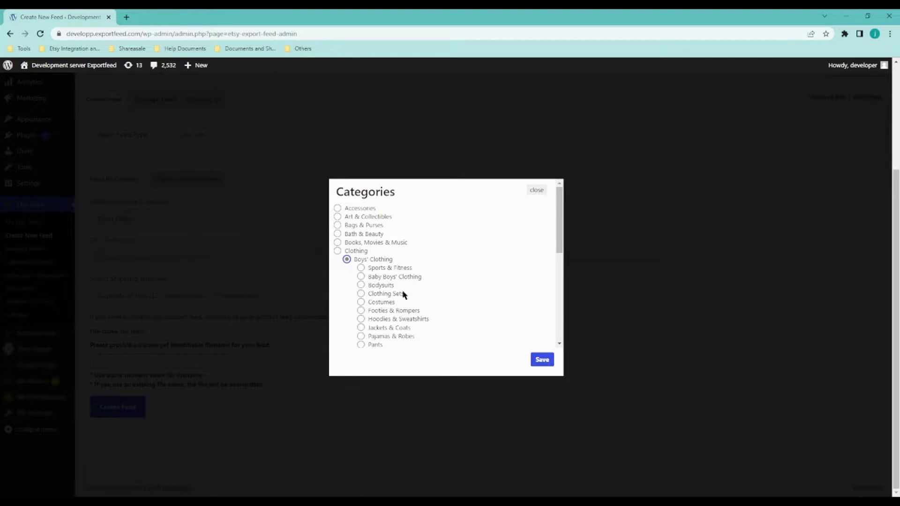
{"action": "scroll", "coordinate": [421, 306], "scroll_direction": "down", "scroll_amount": 1}
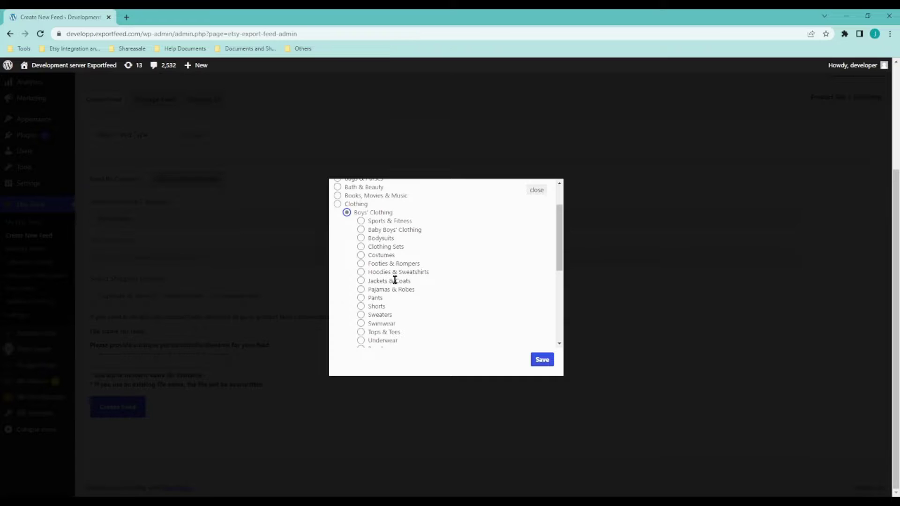
{"action": "left_click", "coordinate": [361, 331]}
{"action": "scroll", "coordinate": [395, 300], "scroll_direction": "down", "scroll_amount": 2}
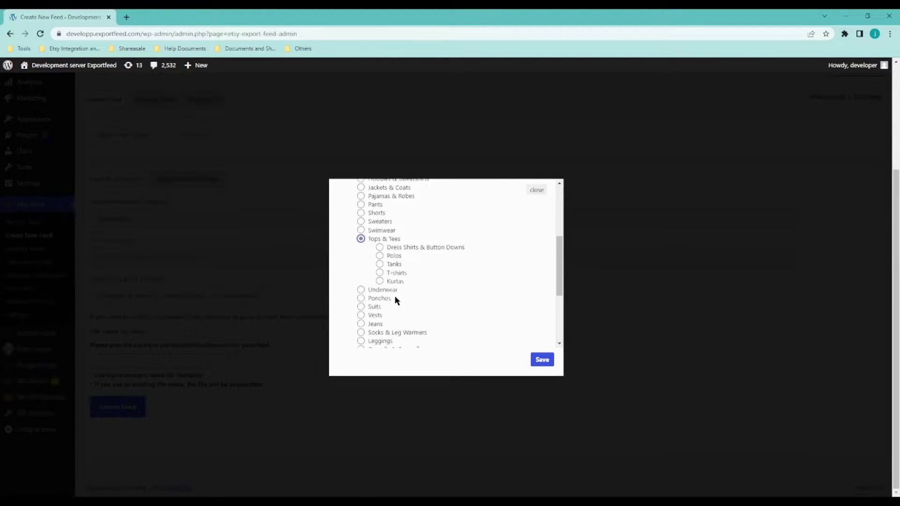
{"action": "left_click", "coordinate": [380, 273]}
{"action": "left_click", "coordinate": [551, 360]}
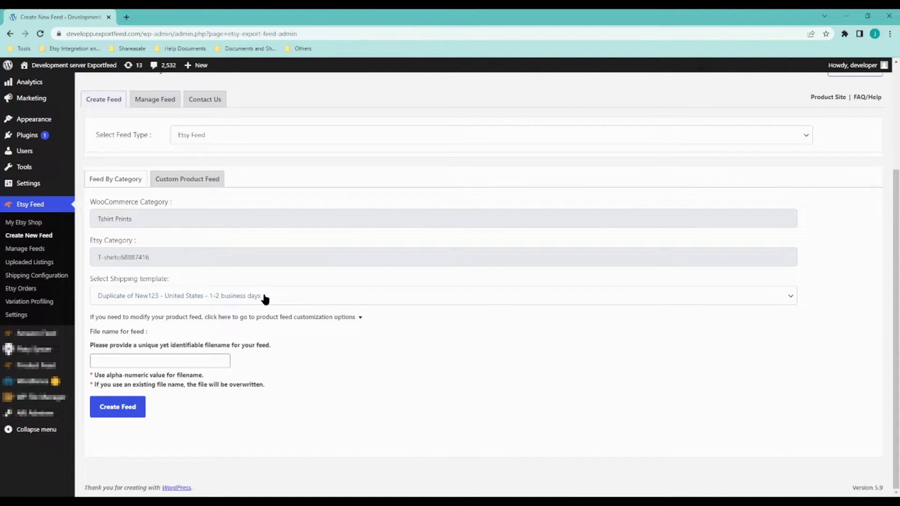
{"action": "left_click", "coordinate": [265, 298]}
Step: Enter tshirt-prints as the feed's file name and create the feed
{"action": "left_click", "coordinate": [185, 362]}
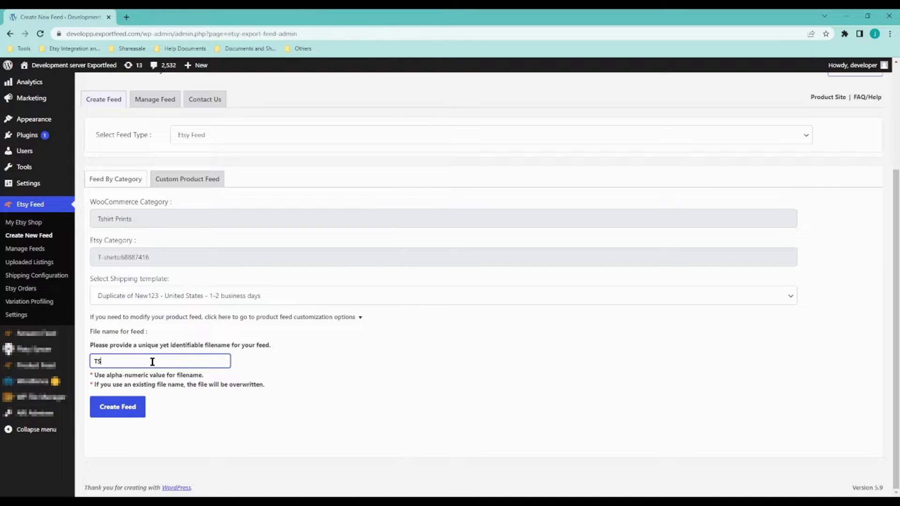
{"action": "type", "text": "hiu"}
{"action": "type", "text": "t Prints"}
{"action": "left_click", "coordinate": [136, 405]}
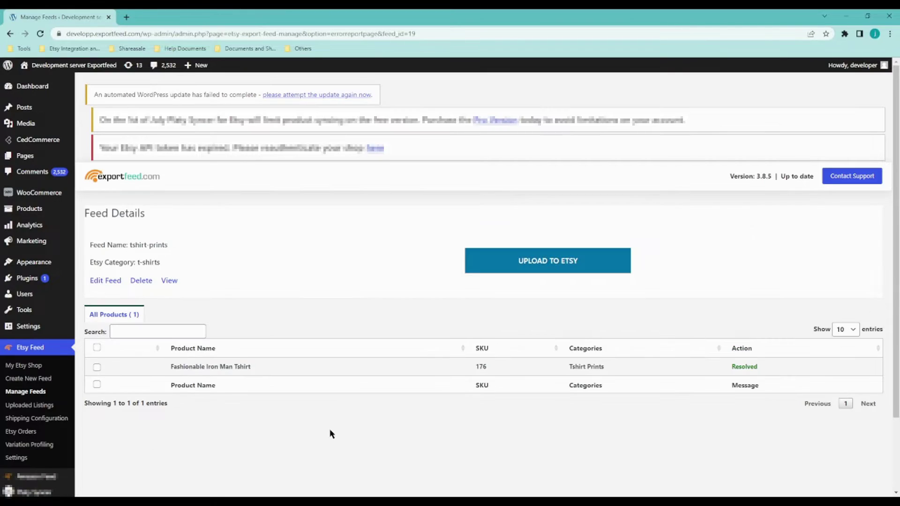
{"action": "left_click", "coordinate": [521, 265]}
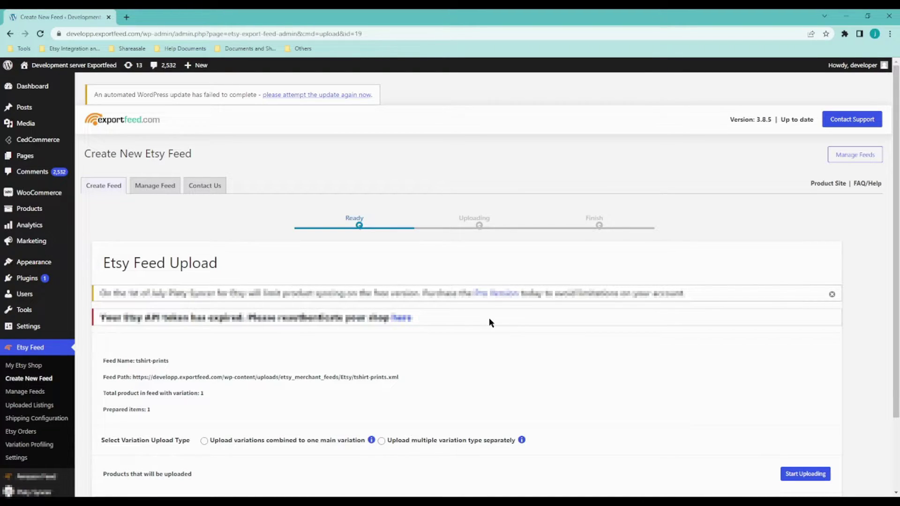
Step: Upload the feed with variations sent separately and confirm the Iron Man Tshirt listing is a draft
{"action": "scroll", "coordinate": [489, 319], "scroll_direction": "down", "scroll_amount": 2}
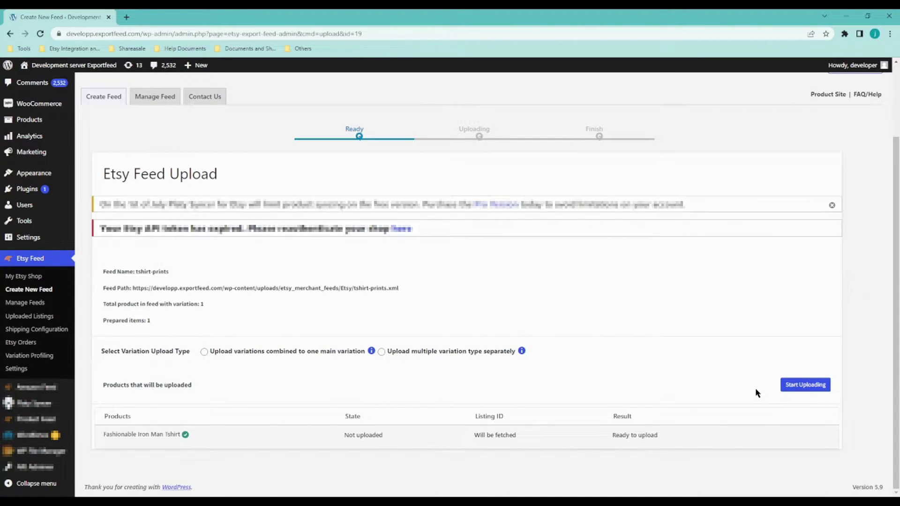
{"action": "left_click", "coordinate": [808, 385]}
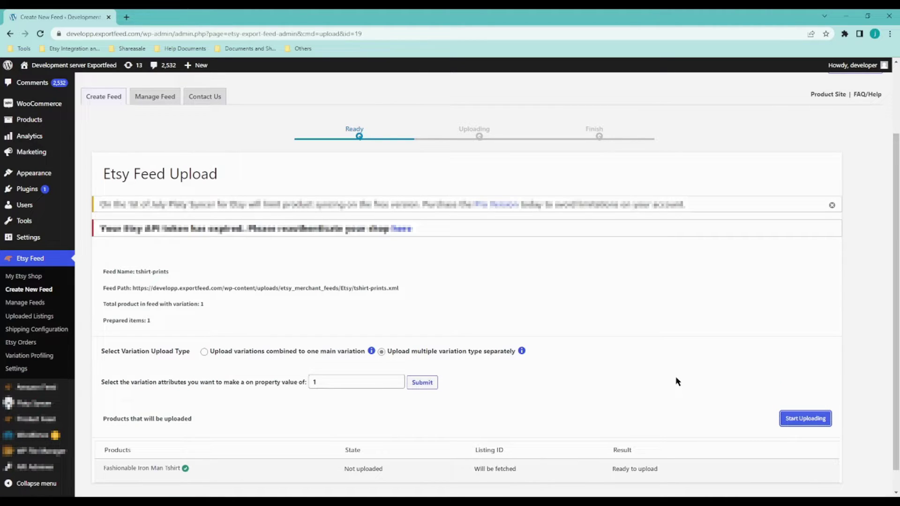
{"action": "scroll", "coordinate": [676, 379], "scroll_direction": "down", "scroll_amount": 1}
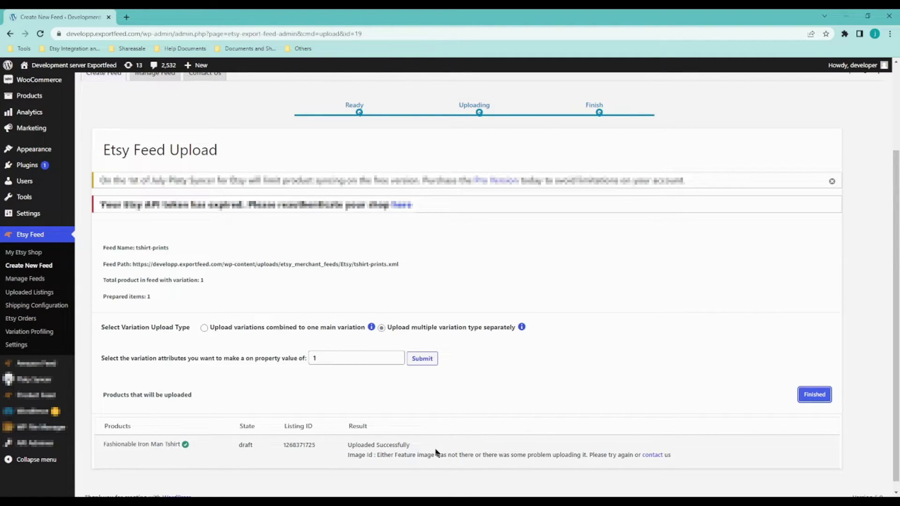
{"action": "mouse_move", "coordinate": [348, 446]}
{"action": "left_mouse_down"}
{"action": "mouse_move", "coordinate": [370, 453]}
{"action": "mouse_move", "coordinate": [411, 446]}
{"action": "mouse_move", "coordinate": [347, 446]}
{"action": "left_mouse_up"}
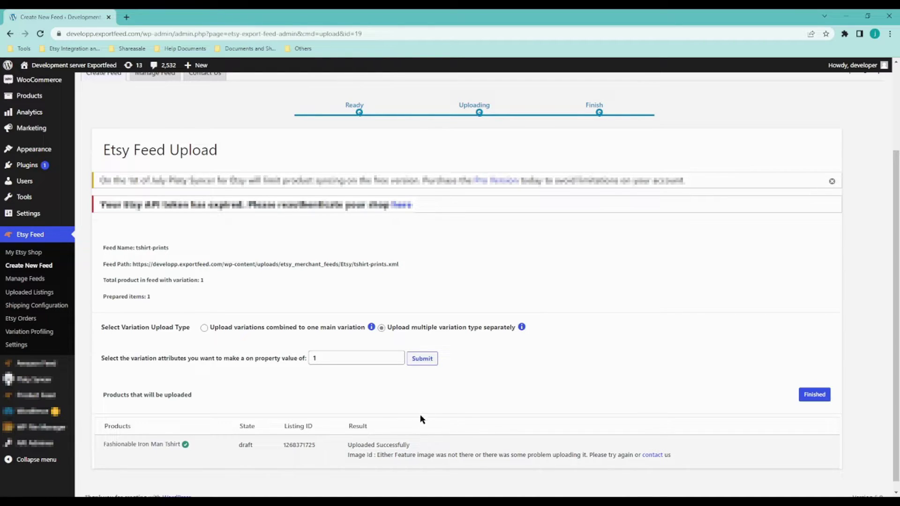
{"action": "scroll", "coordinate": [413, 425], "scroll_direction": "down", "scroll_amount": 1}
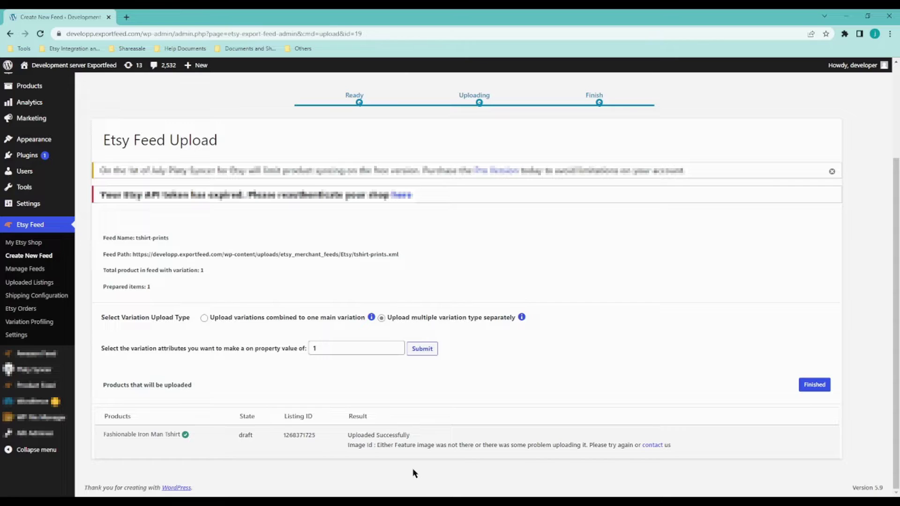
{"action": "left_click_drag", "start_coordinate": [262, 437], "coordinate": [241, 442]}
{"action": "left_click", "coordinate": [27, 270]}
Step: Scroll the Manage Etsy Feeds table to find tshirt-prints as feed 19, closing the extra edit tab
{"action": "scroll", "coordinate": [206, 290], "scroll_direction": "down", "scroll_amount": 2}
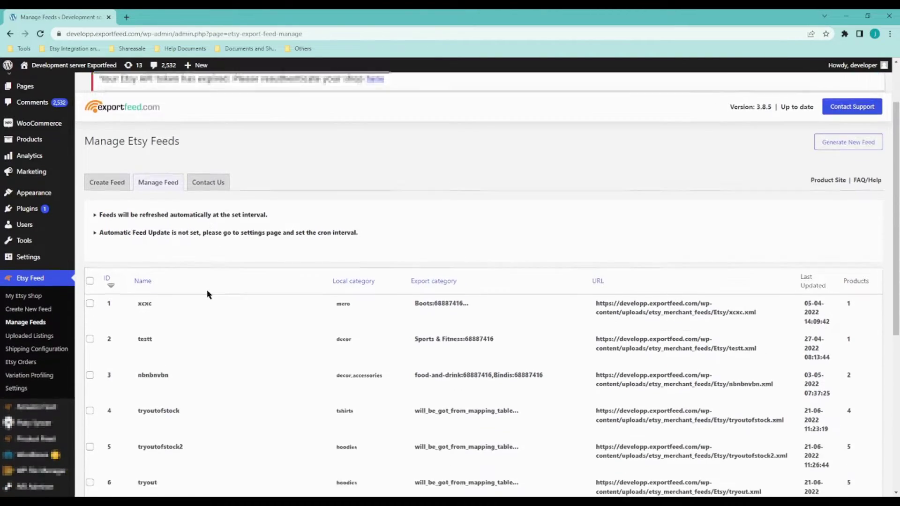
{"action": "scroll", "coordinate": [206, 290], "scroll_direction": "down", "scroll_amount": 5}
{"action": "scroll", "coordinate": [209, 294], "scroll_direction": "down", "scroll_amount": 2}
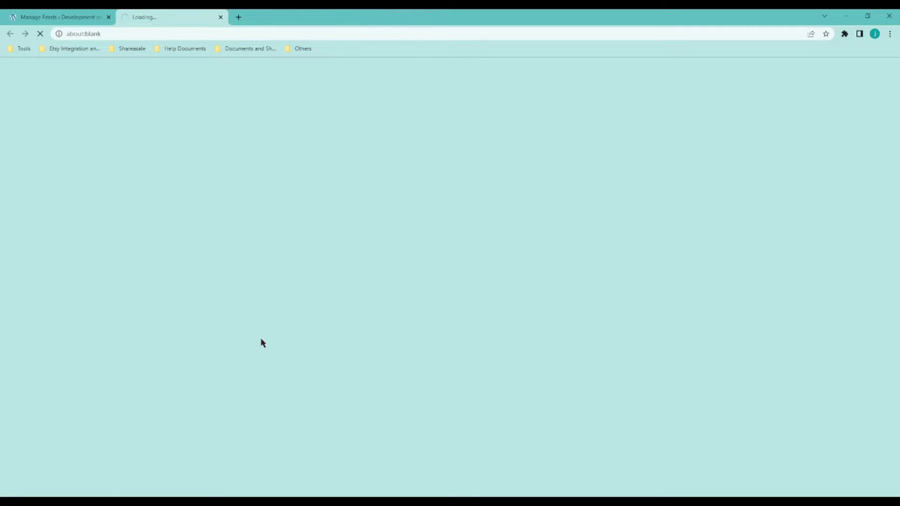
{"action": "scroll", "coordinate": [215, 349], "scroll_direction": "down", "scroll_amount": 3}
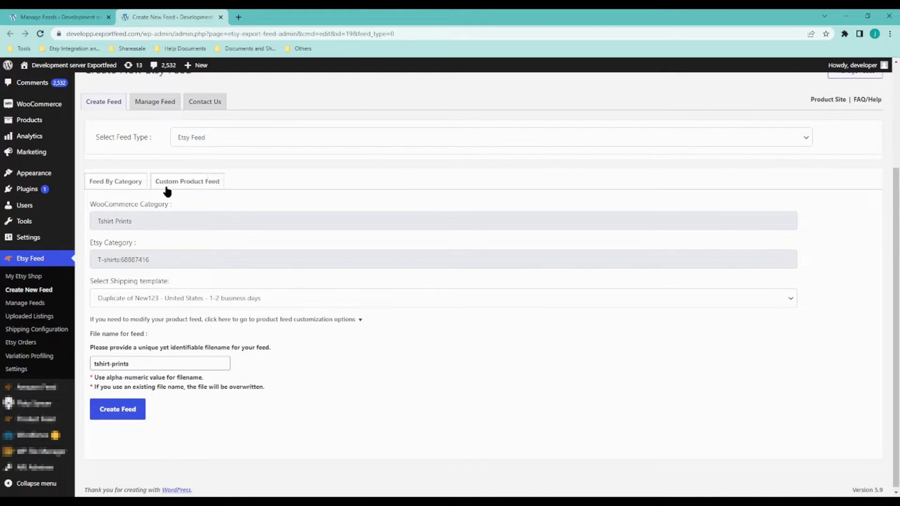
{"action": "left_click", "coordinate": [221, 17]}
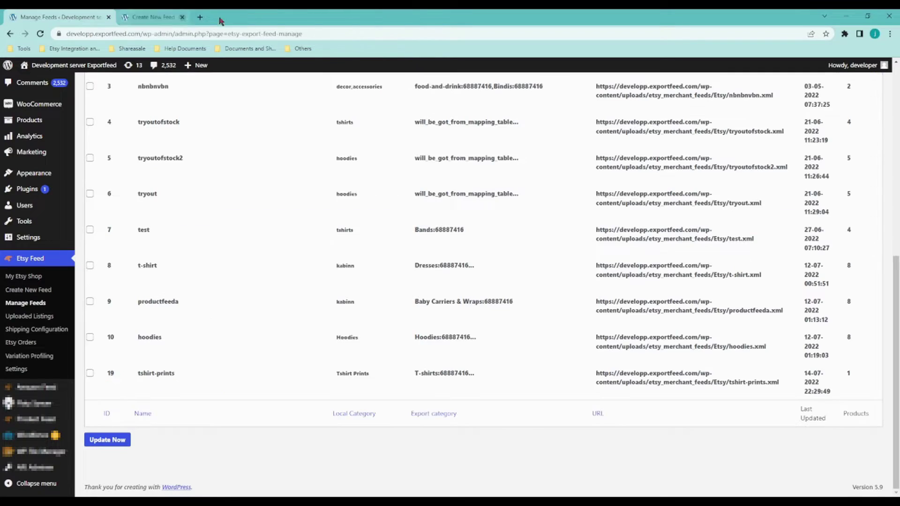
Step: Open Uploaded Listings and review its State, Upload Status, Price, Quantity and Variations columns
{"action": "left_click", "coordinate": [44, 322]}
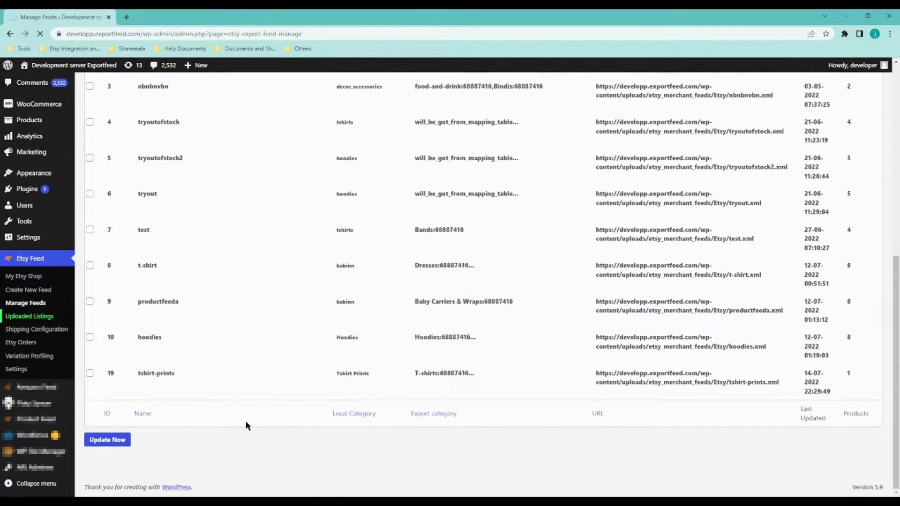
{"action": "scroll", "coordinate": [446, 362], "scroll_direction": "down", "scroll_amount": 3}
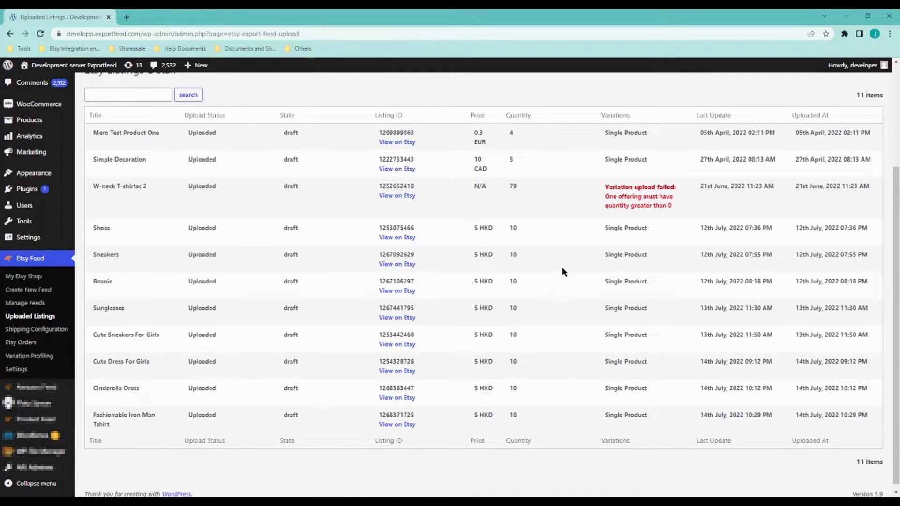
{"action": "double_click", "coordinate": [287, 115]}
{"action": "left_click_drag", "start_coordinate": [229, 116], "coordinate": [185, 115]}
{"action": "left_click", "coordinate": [270, 162]}
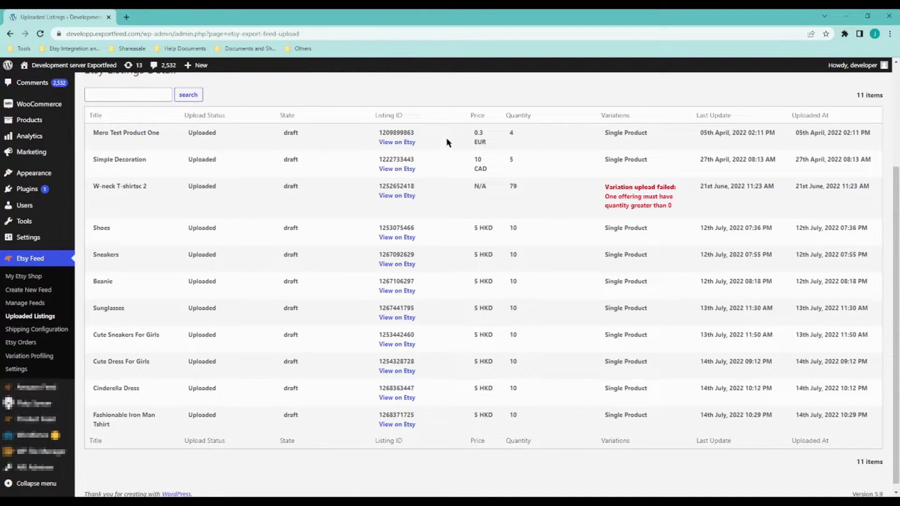
{"action": "double_click", "coordinate": [477, 115]}
{"action": "left_click", "coordinate": [515, 173]}
{"action": "left_click_drag", "start_coordinate": [547, 114], "coordinate": [521, 115]}
{"action": "left_click", "coordinate": [528, 185]}
{"action": "double_click", "coordinate": [594, 115]}
{"action": "left_click", "coordinate": [606, 182]}
{"action": "double_click", "coordinate": [293, 116]}
Step: Open Shipping Configuration and make Duplicate of New123 the default shipping template
{"action": "left_click", "coordinate": [613, 204]}
{"action": "double_click", "coordinate": [613, 204]}
{"action": "left_click", "coordinate": [44, 328]}
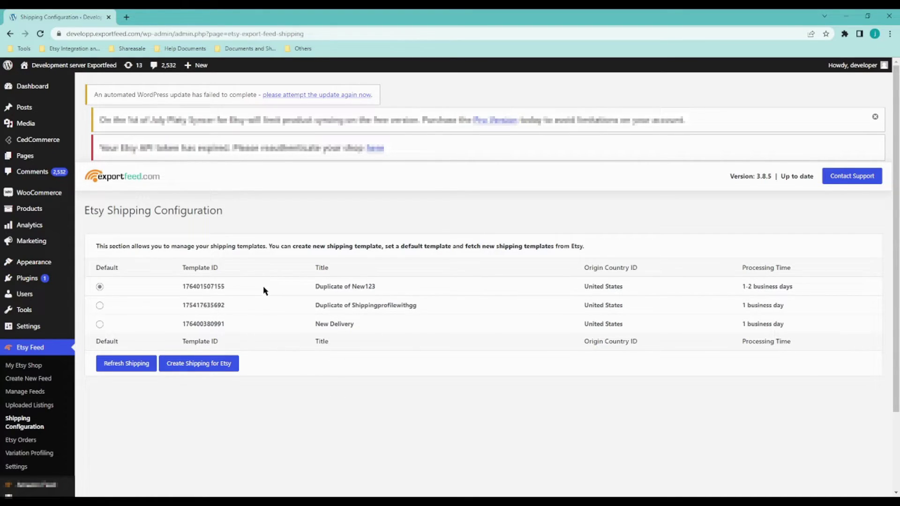
{"action": "left_click", "coordinate": [100, 286]}
{"action": "left_click", "coordinate": [188, 367]}
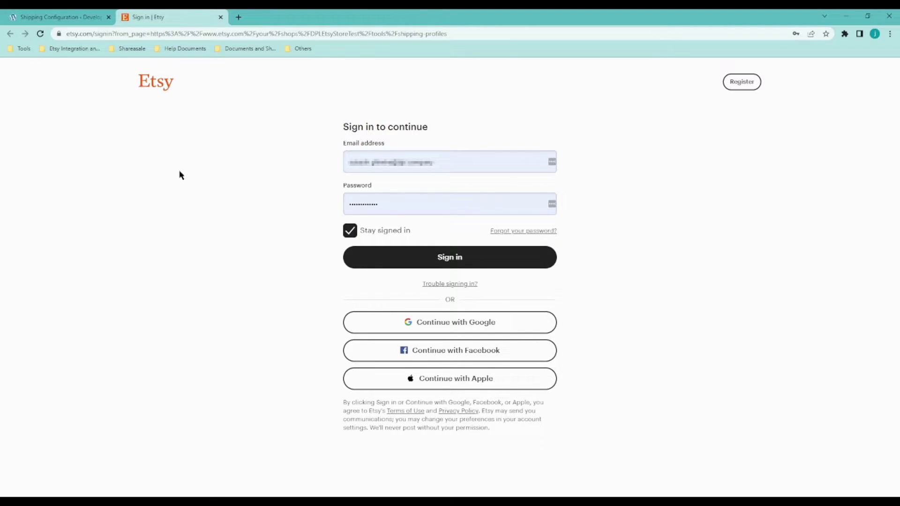
{"action": "left_click", "coordinate": [221, 18]}
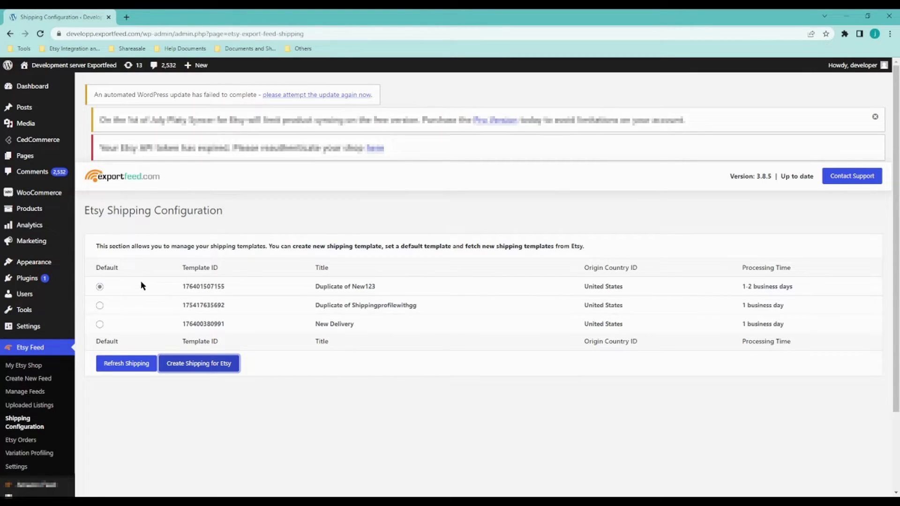
{"action": "left_click", "coordinate": [125, 367]}
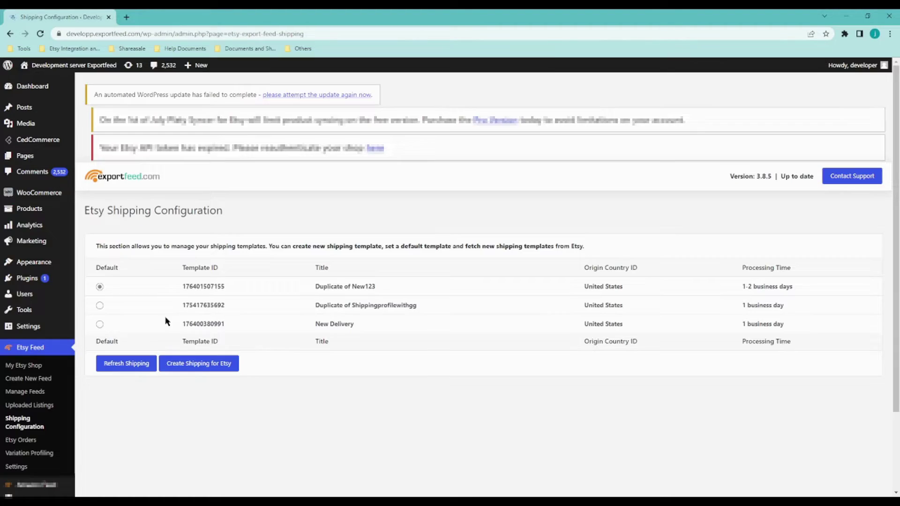
{"action": "key", "text": "Return"}
{"action": "scroll", "coordinate": [42, 398], "scroll_direction": "down", "scroll_amount": 1}
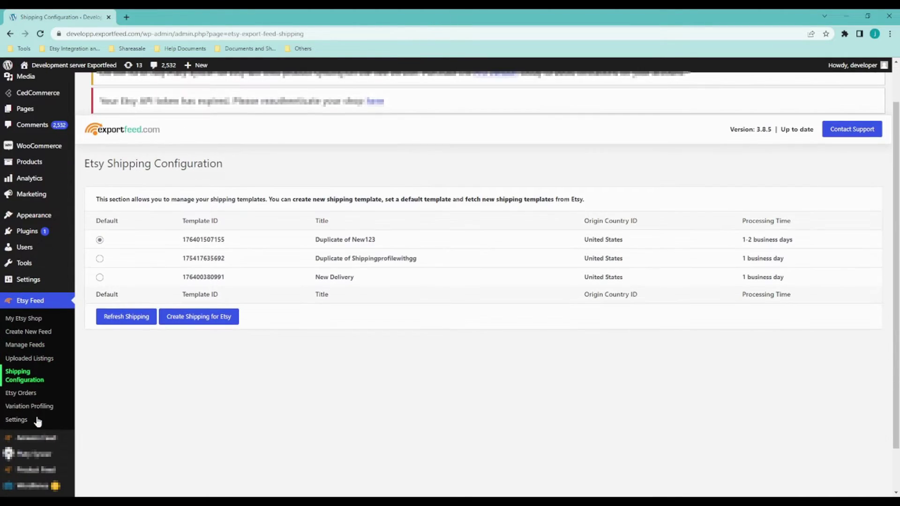
{"action": "left_click", "coordinate": [37, 394]}
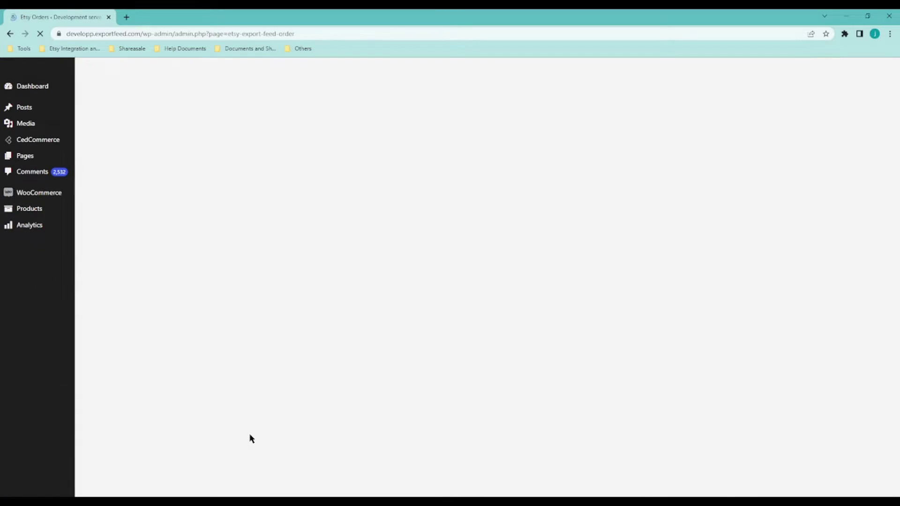
Step: Scroll the Etsy Orders list and review the first order's WooCommerce status note
{"action": "scroll", "coordinate": [250, 431], "scroll_direction": "down", "scroll_amount": 3}
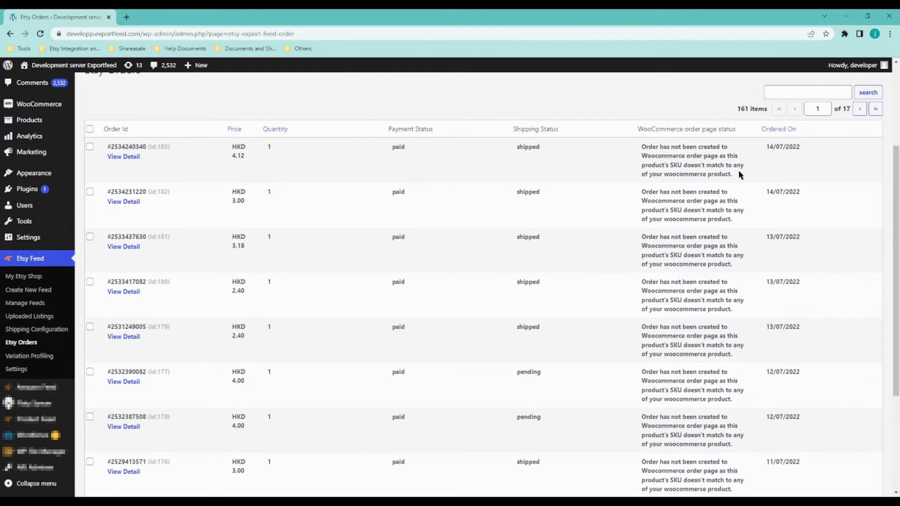
{"action": "left_click_drag", "start_coordinate": [735, 174], "coordinate": [642, 152]}
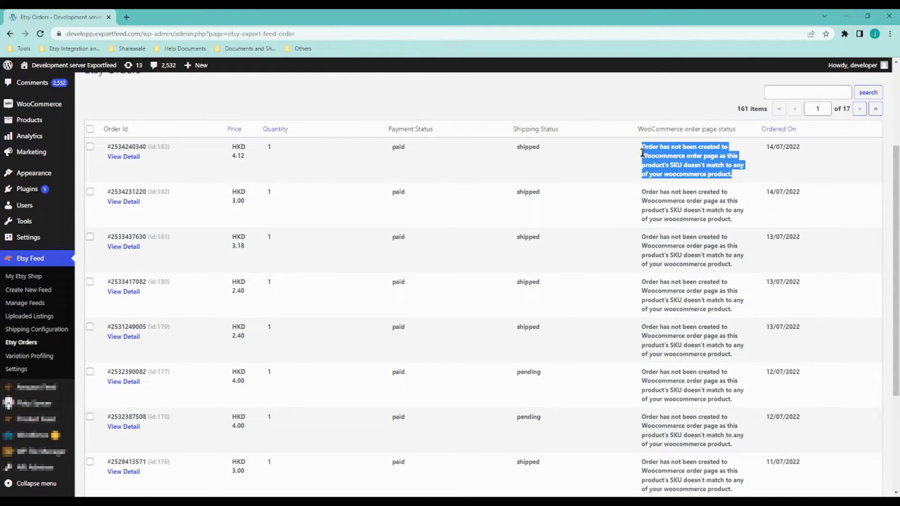
{"action": "left_click", "coordinate": [679, 162]}
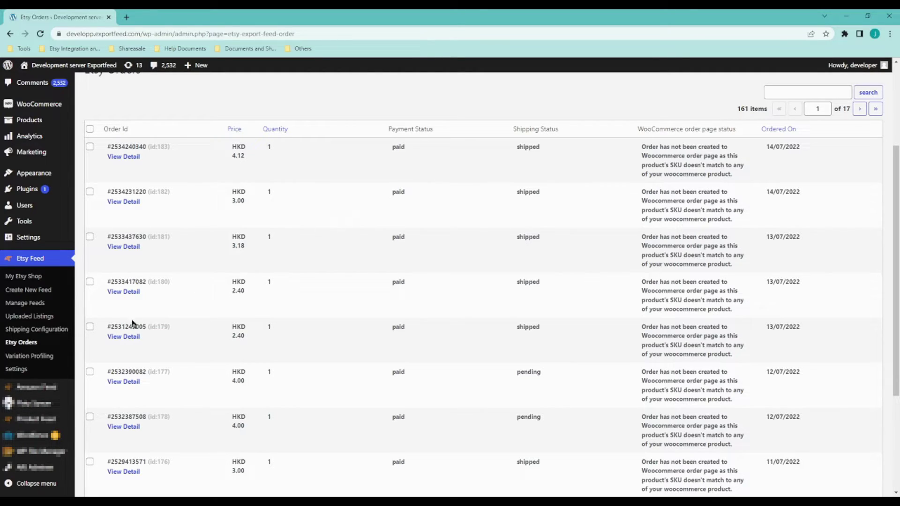
{"action": "left_click", "coordinate": [35, 378]}
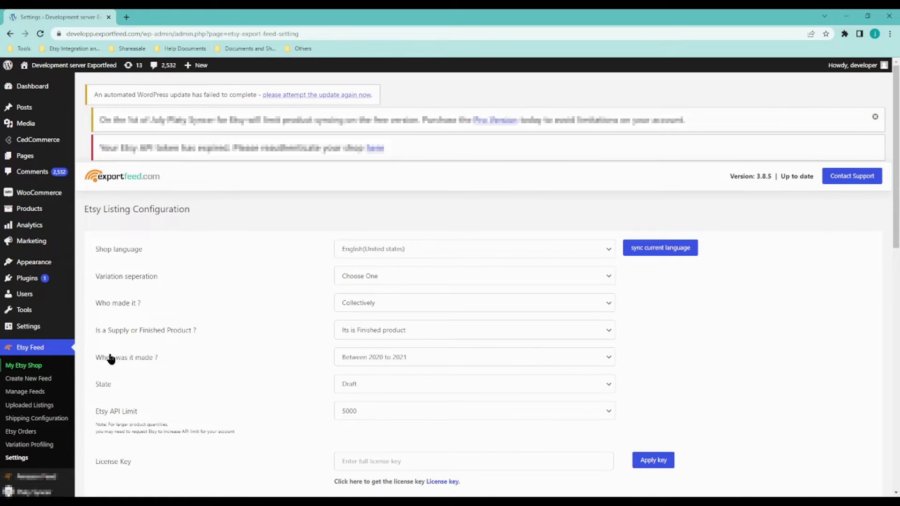
Step: Review the Etsy Listing Configuration settings such as Shop language and Variation separation
{"action": "scroll", "coordinate": [352, 351], "scroll_direction": "down", "scroll_amount": 2}
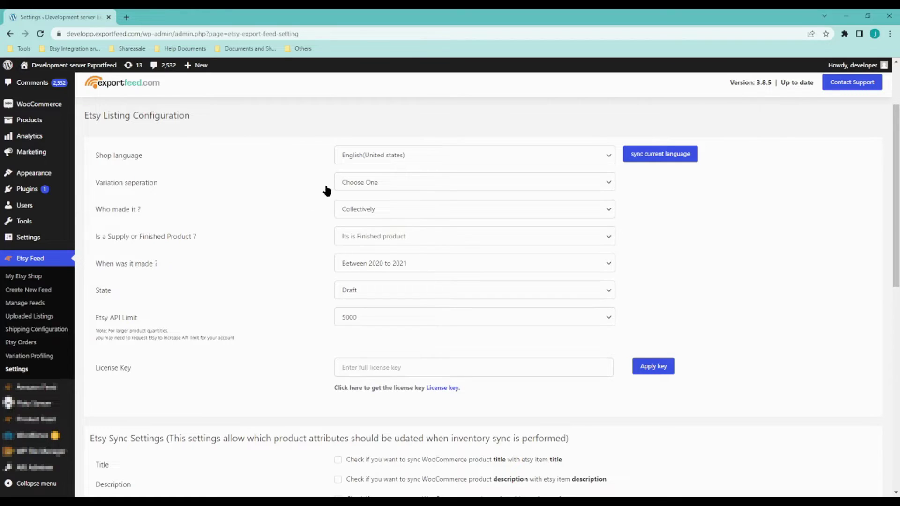
{"action": "left_click", "coordinate": [399, 164]}
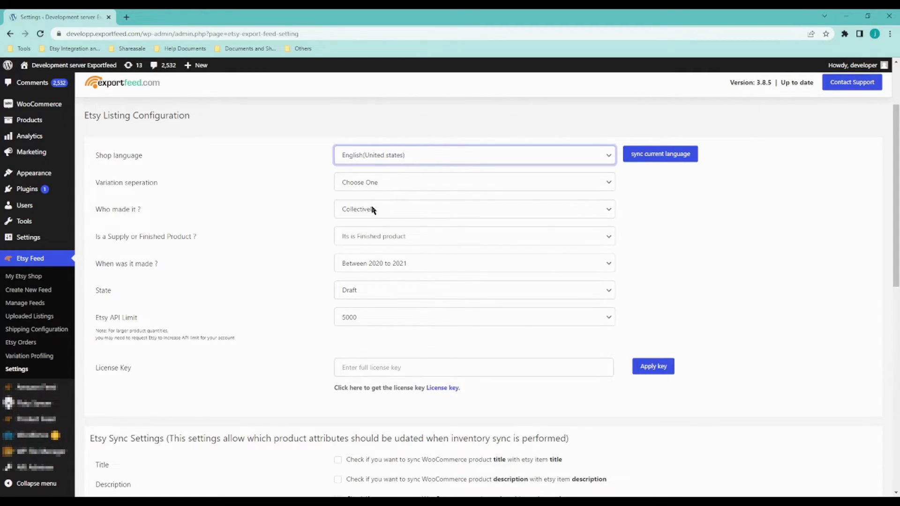
{"action": "left_click", "coordinate": [211, 184]}
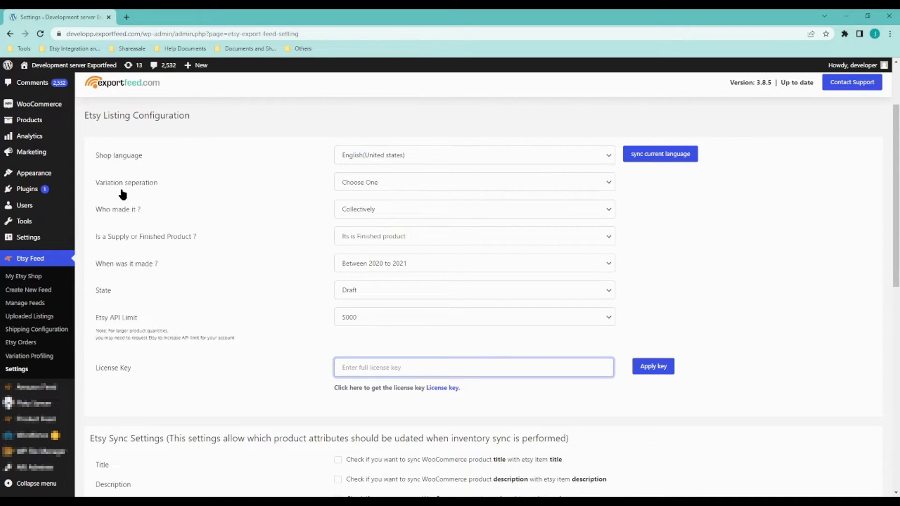
{"action": "left_click", "coordinate": [392, 192]}
{"action": "left_click_drag", "start_coordinate": [120, 295], "coordinate": [96, 297]}
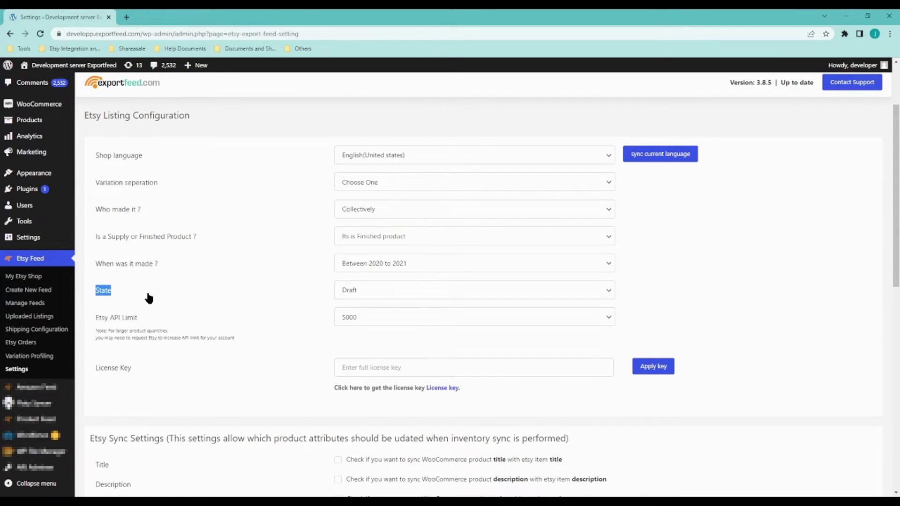
Step: Change the listing State setting from Draft to Active
{"action": "left_click", "coordinate": [149, 298]}
{"action": "left_click", "coordinate": [354, 291]}
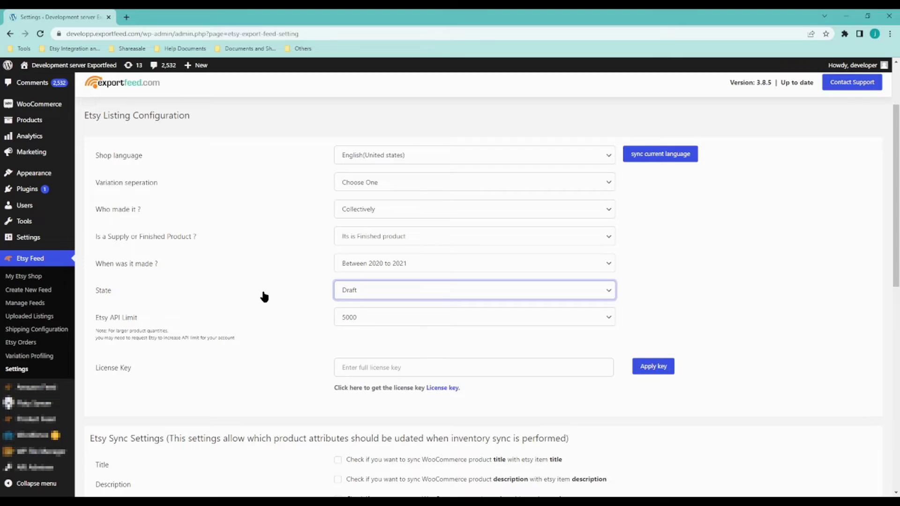
{"action": "key", "text": "Tab"}
{"action": "key", "text": "Tab"}
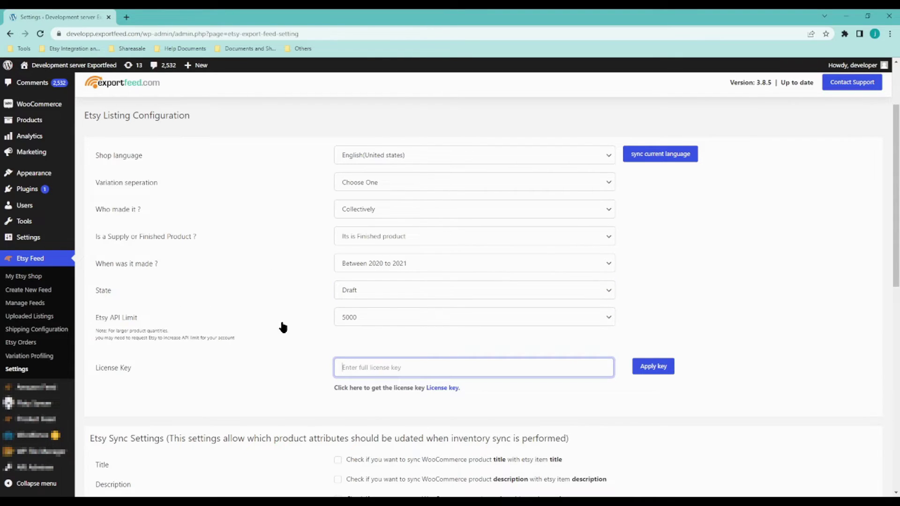
{"action": "left_click", "coordinate": [342, 296]}
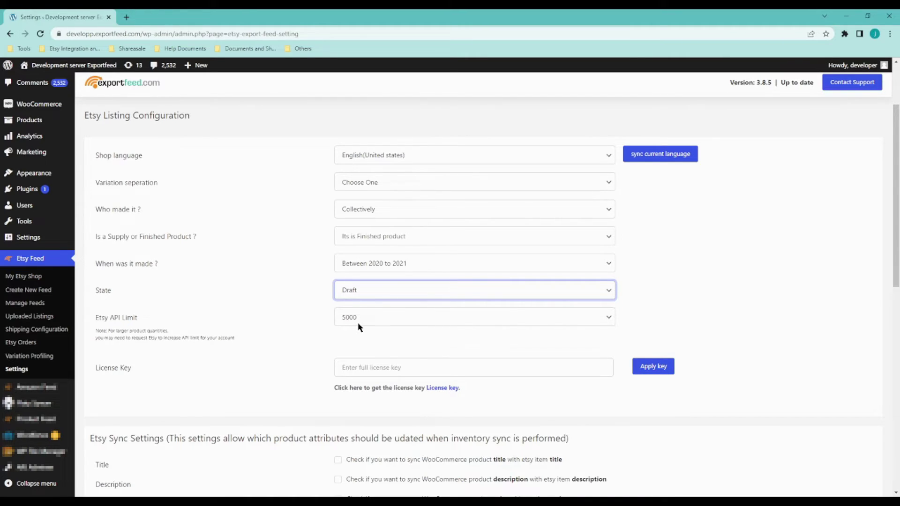
{"action": "key", "text": "Up"}
{"action": "key", "text": "Tab"}
{"action": "key", "text": "Tab"}
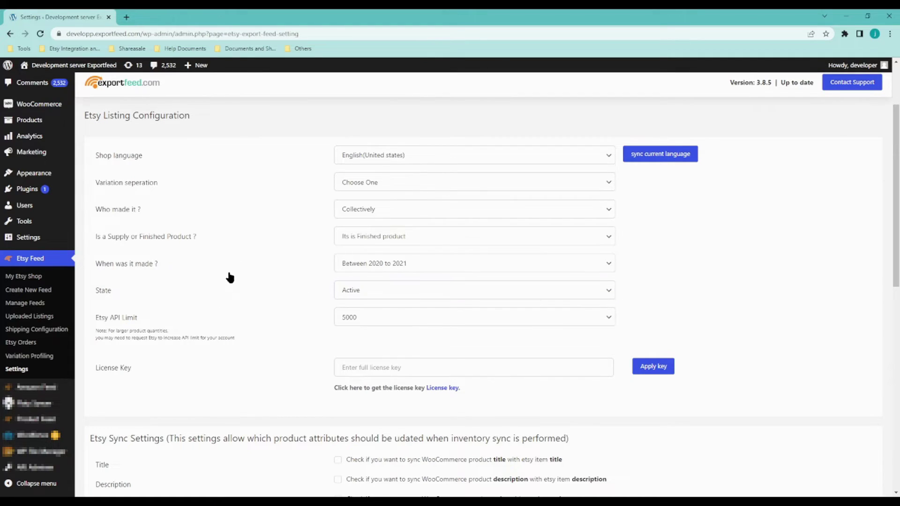
{"action": "scroll", "coordinate": [240, 315], "scroll_direction": "down", "scroll_amount": 1}
{"action": "scroll", "coordinate": [242, 315], "scroll_direction": "down", "scroll_amount": 3}
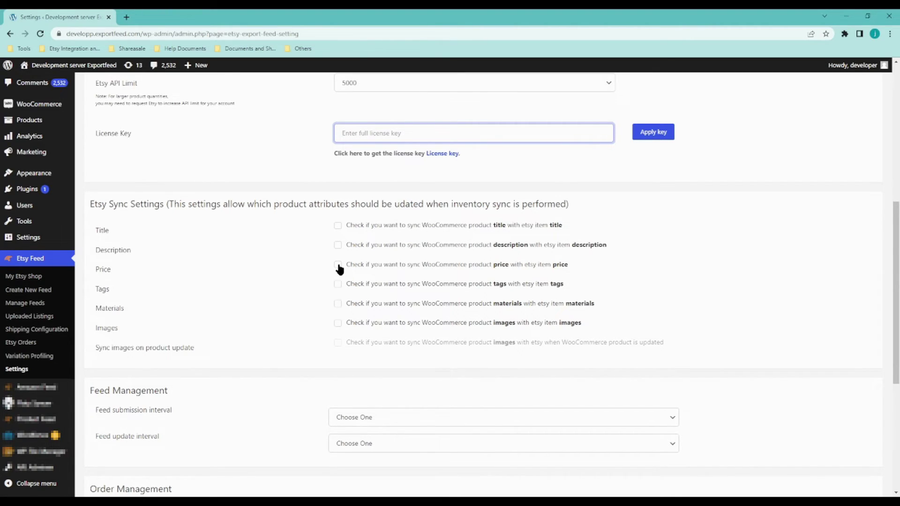
{"action": "left_click_drag", "start_coordinate": [567, 265], "coordinate": [339, 267]}
{"action": "left_click", "coordinate": [337, 265]}
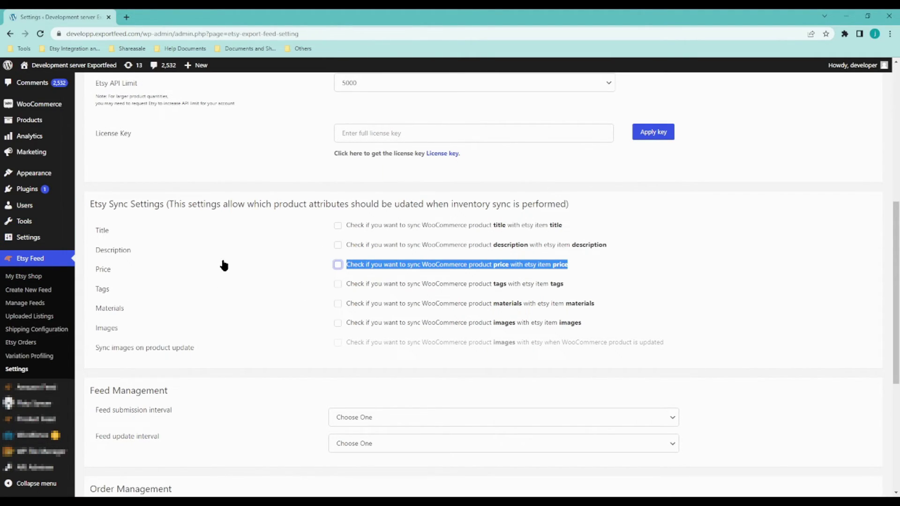
{"action": "left_click", "coordinate": [255, 246]}
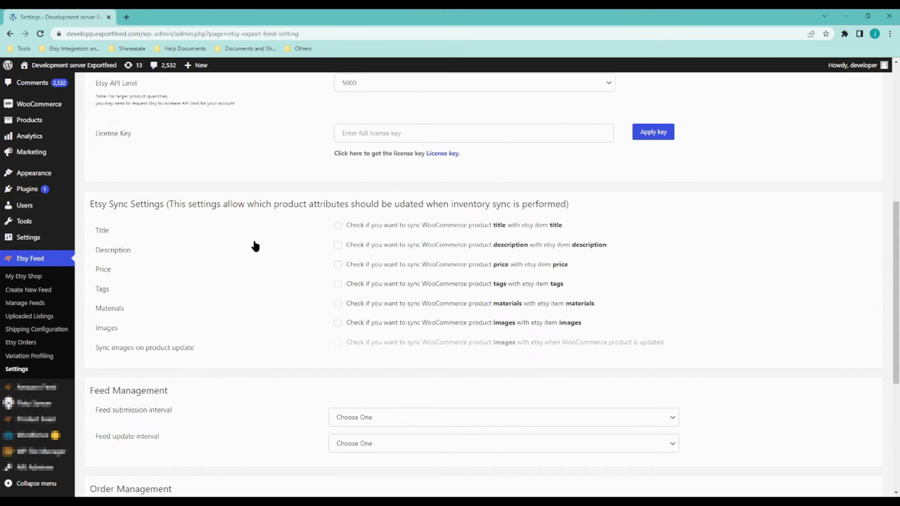
{"action": "key", "text": "Tab"}
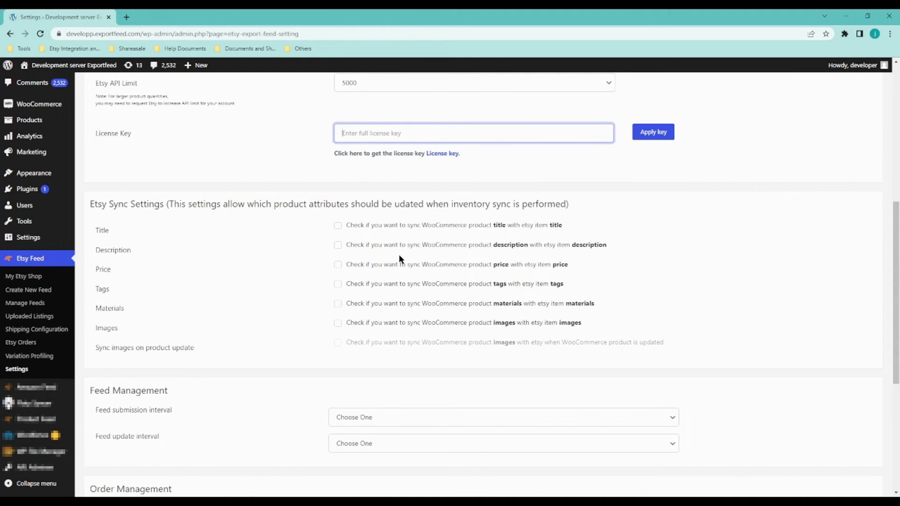
{"action": "left_click", "coordinate": [337, 226]}
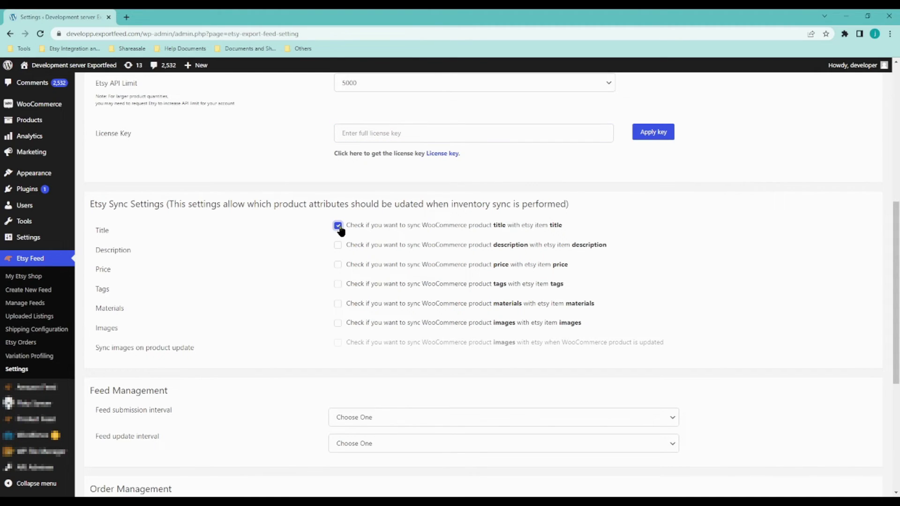
{"action": "left_click", "coordinate": [337, 227]}
{"action": "scroll", "coordinate": [282, 247], "scroll_direction": "down", "scroll_amount": 3}
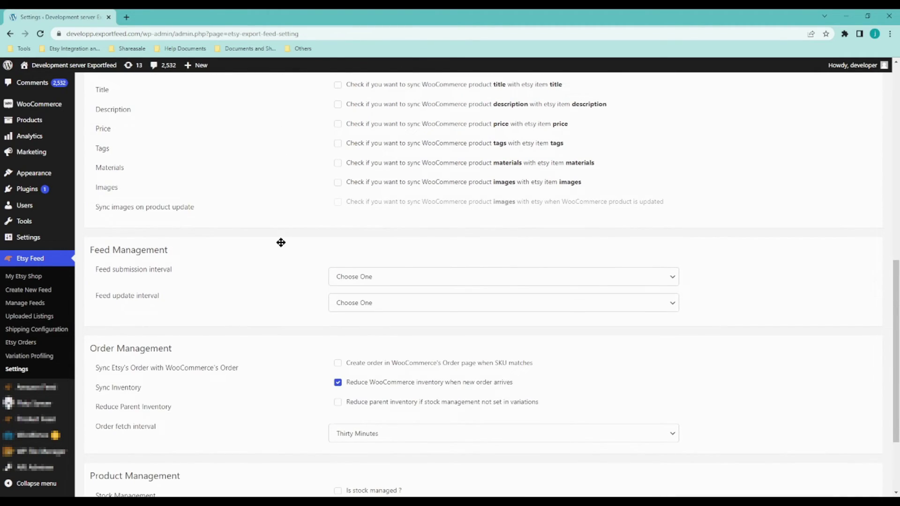
{"action": "scroll", "coordinate": [253, 296], "scroll_direction": "down", "scroll_amount": 2}
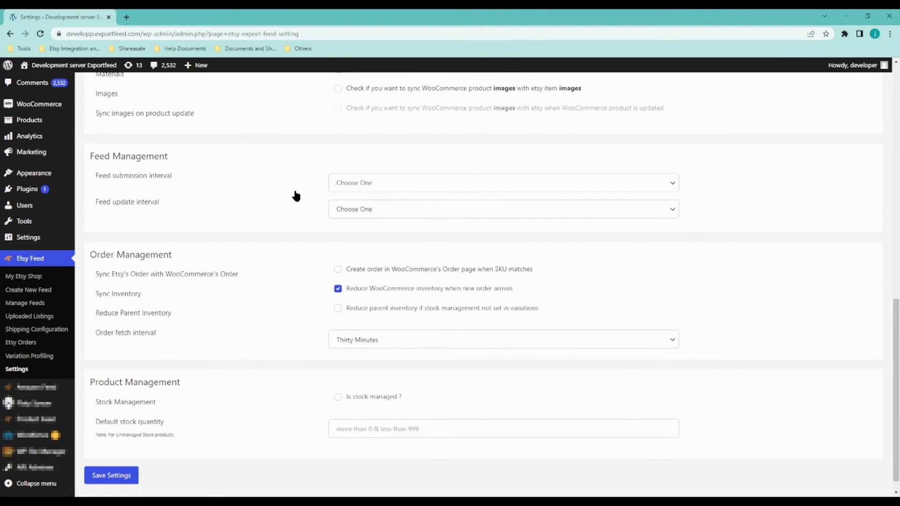
{"action": "left_click", "coordinate": [362, 215]}
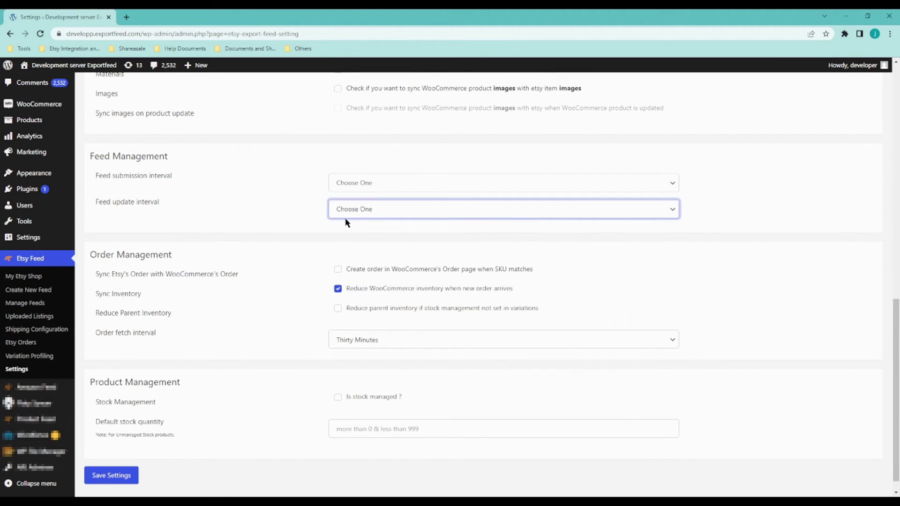
{"action": "left_click", "coordinate": [289, 209]}
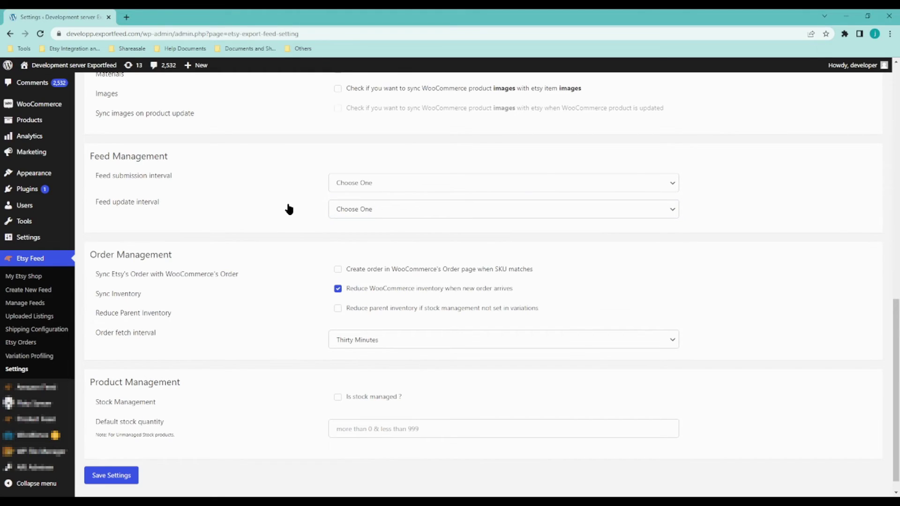
{"action": "scroll", "coordinate": [287, 207], "scroll_direction": "down", "scroll_amount": 1}
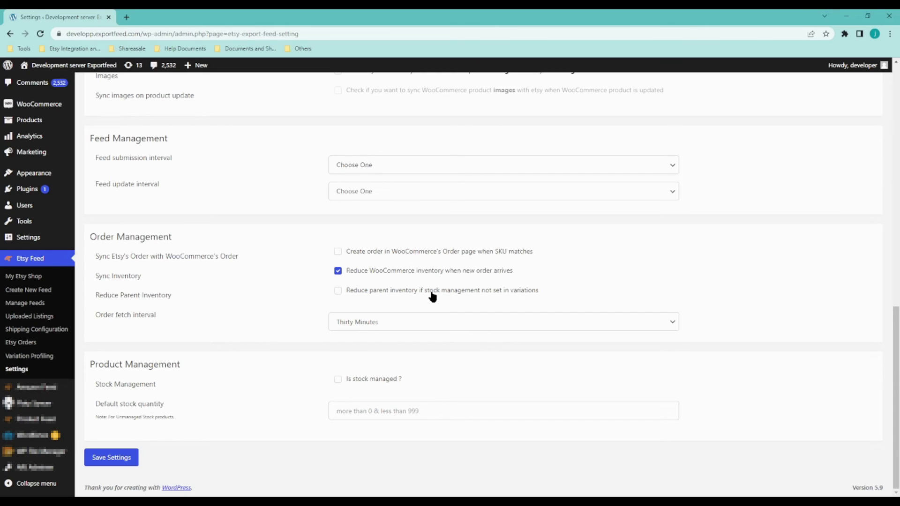
{"action": "left_click", "coordinate": [411, 326]}
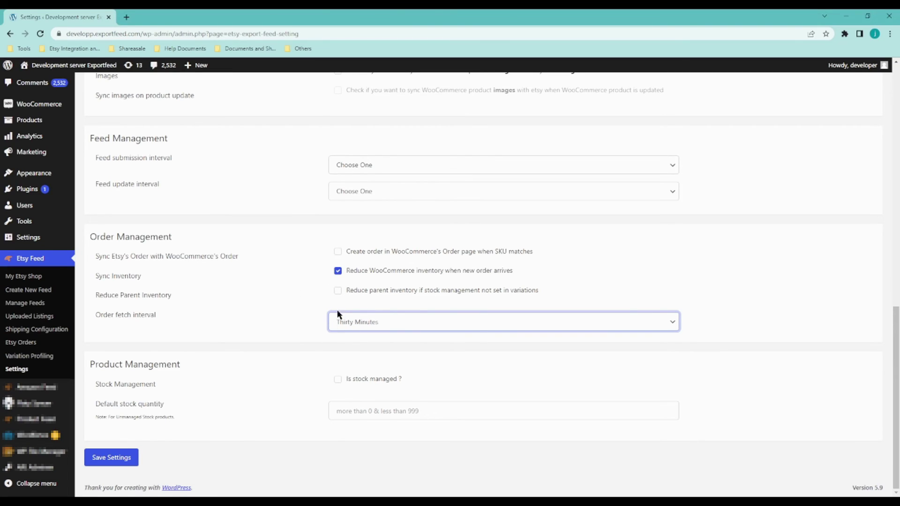
{"action": "left_click", "coordinate": [293, 323]}
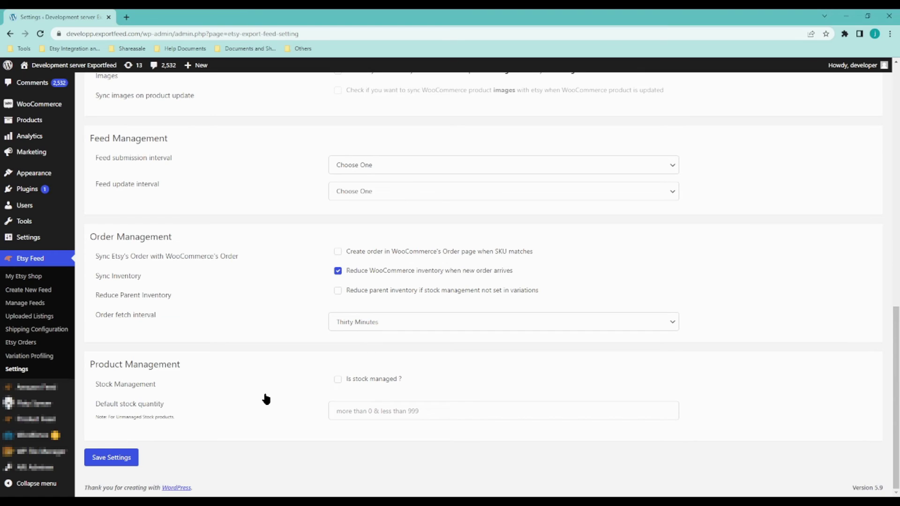
Step: Scroll the Etsy Feed Settings page up toward the Contact Support link at the top
{"action": "scroll", "coordinate": [251, 350], "scroll_direction": "up", "scroll_amount": 3}
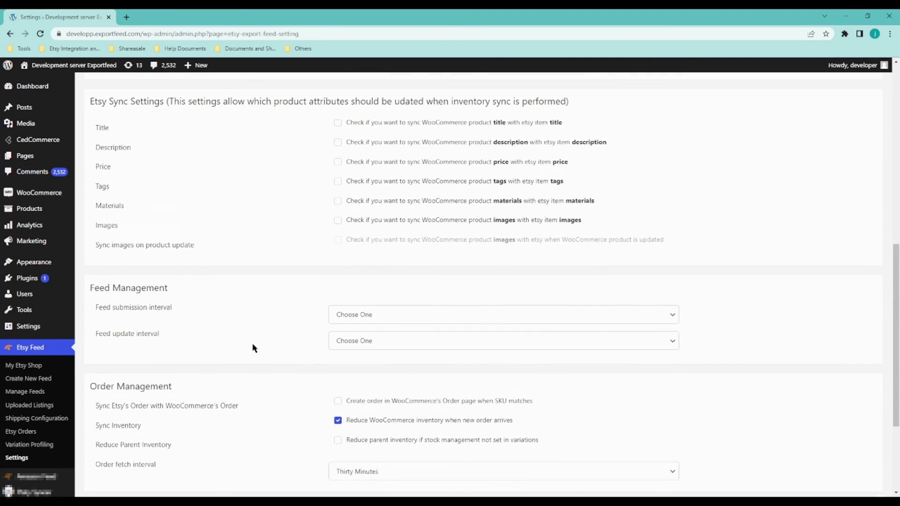
{"action": "scroll", "coordinate": [253, 348], "scroll_direction": "up", "scroll_amount": 1}
{"action": "scroll", "coordinate": [254, 350], "scroll_direction": "up", "scroll_amount": 8}
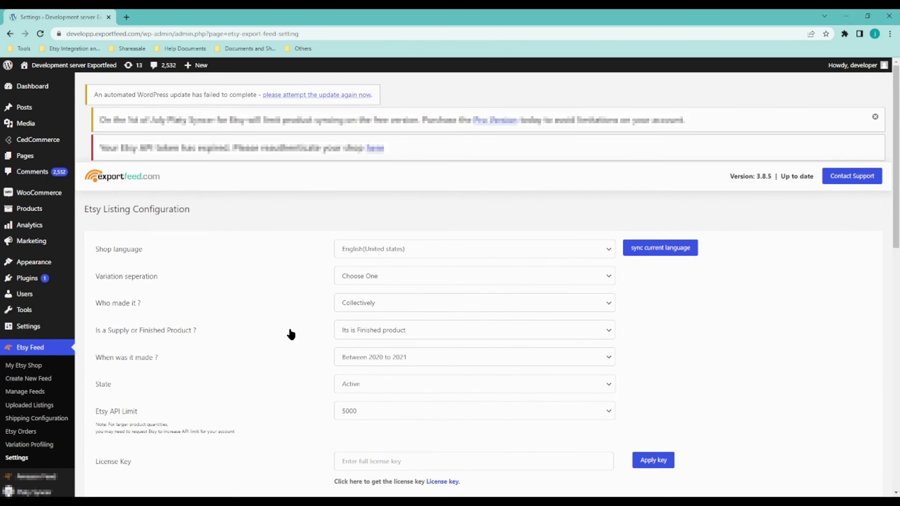
{"action": "scroll", "coordinate": [287, 345], "scroll_direction": "down", "scroll_amount": 3}
{"action": "scroll", "coordinate": [286, 347], "scroll_direction": "down", "scroll_amount": 3}
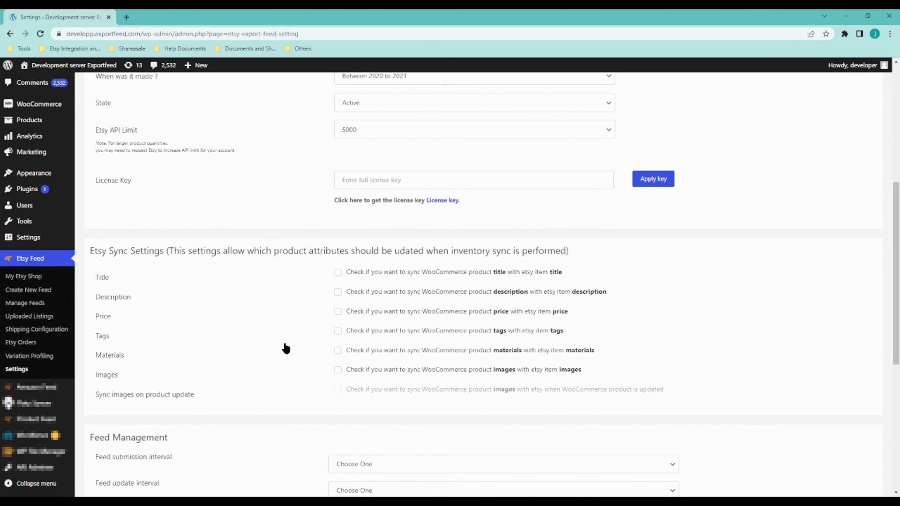
{"action": "scroll", "coordinate": [285, 348], "scroll_direction": "down", "scroll_amount": 3}
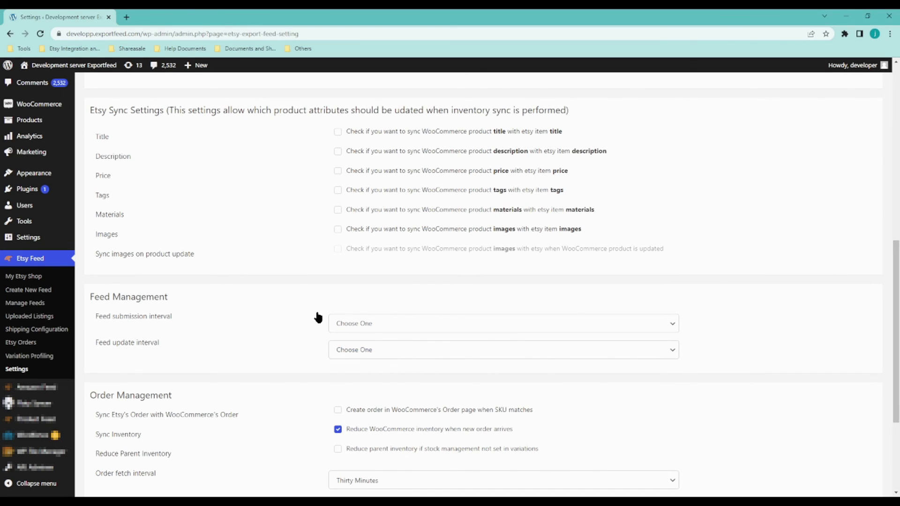
{"action": "scroll", "coordinate": [271, 301], "scroll_direction": "up", "scroll_amount": 6}
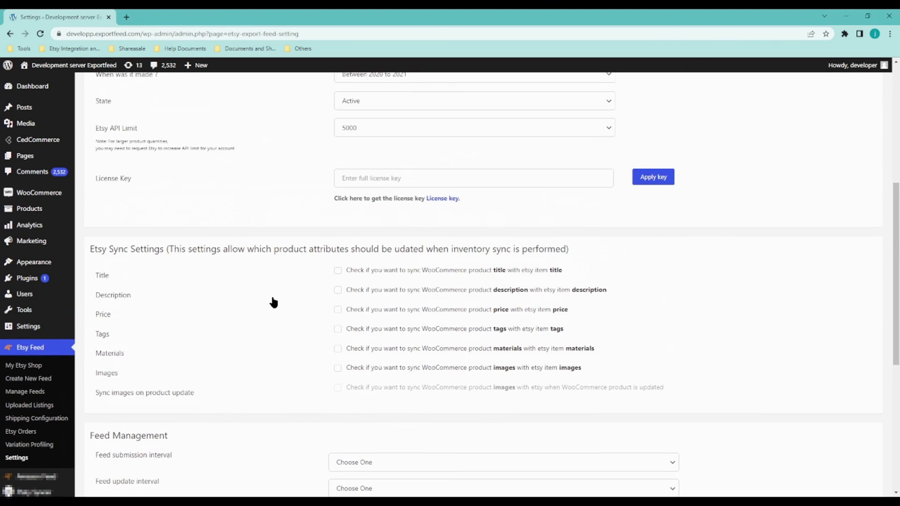
{"action": "scroll", "coordinate": [336, 360], "scroll_direction": "up", "scroll_amount": 2}
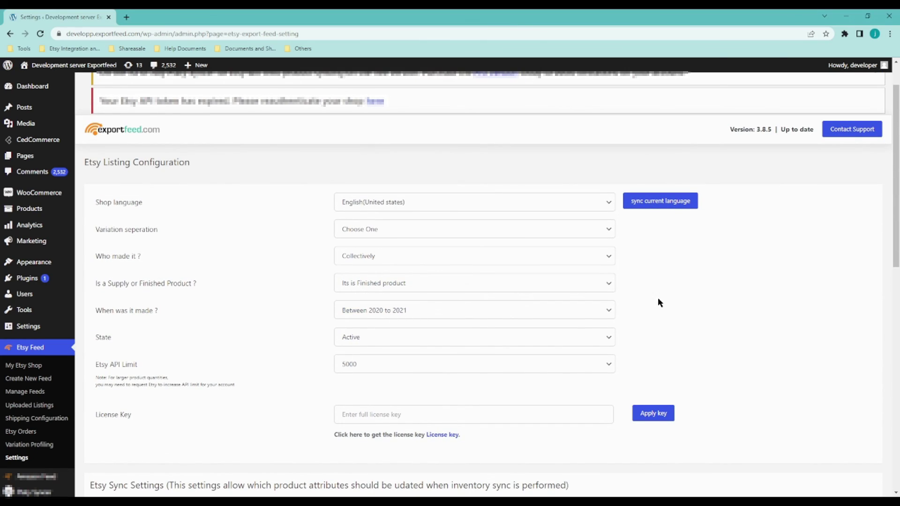